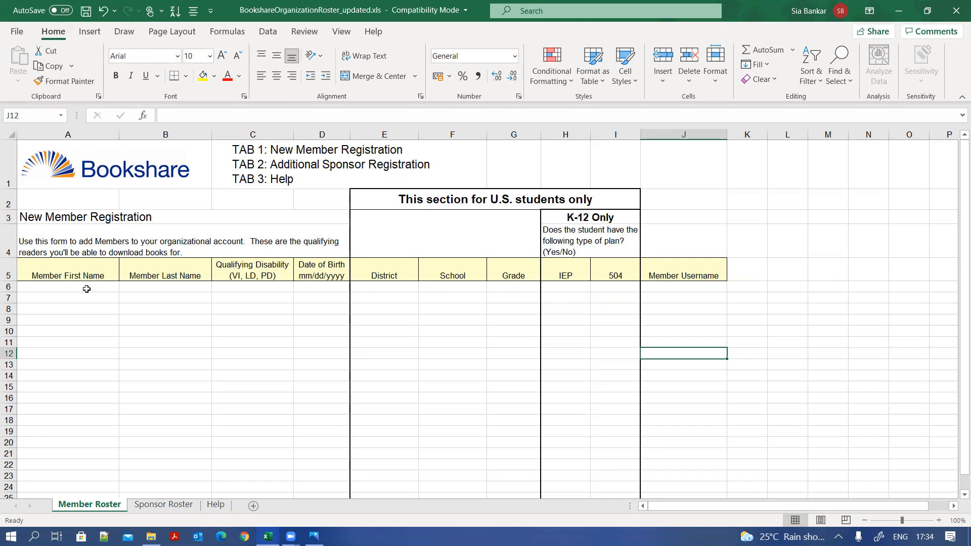
- Enter NA as the last name in B6 and the member's first name in A6
left_click(87, 288)
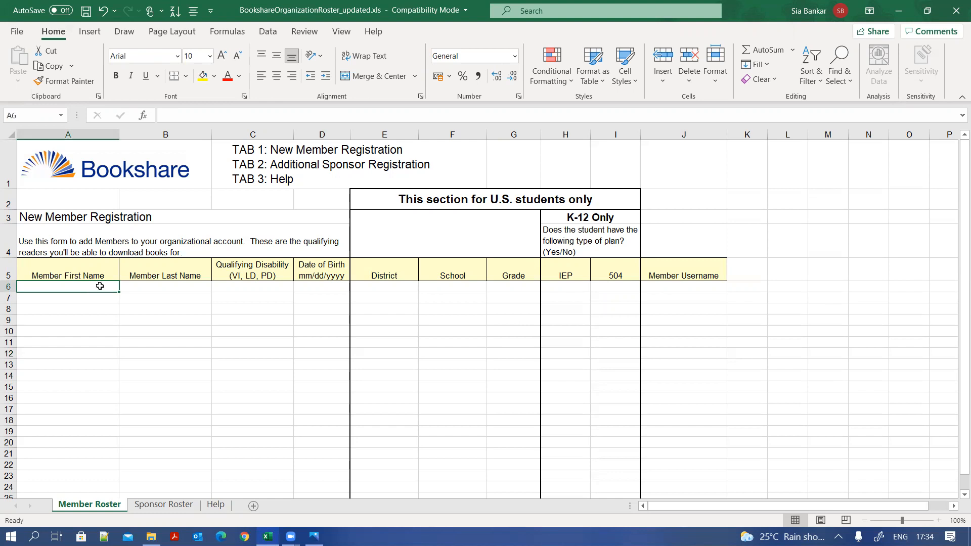
left_click(173, 286)
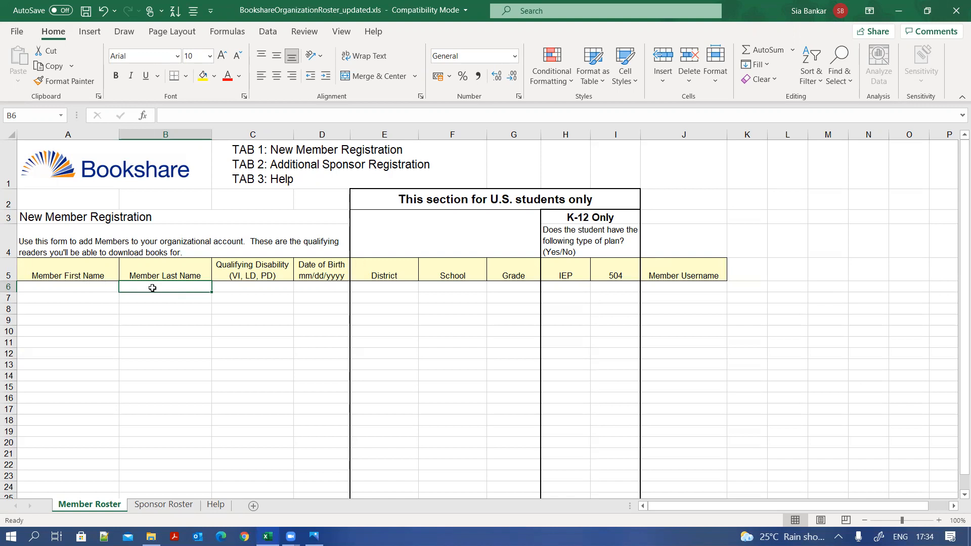
type("NA")
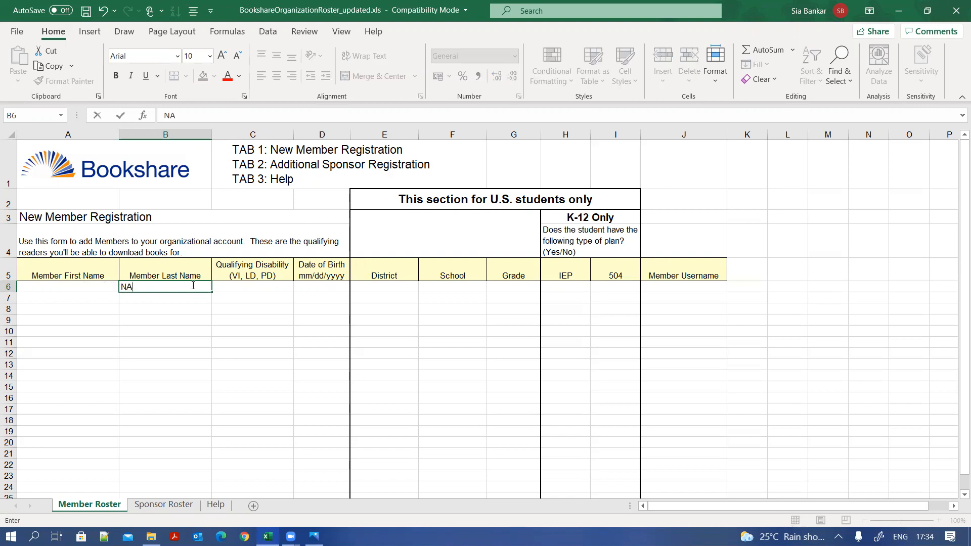
left_click(242, 287)
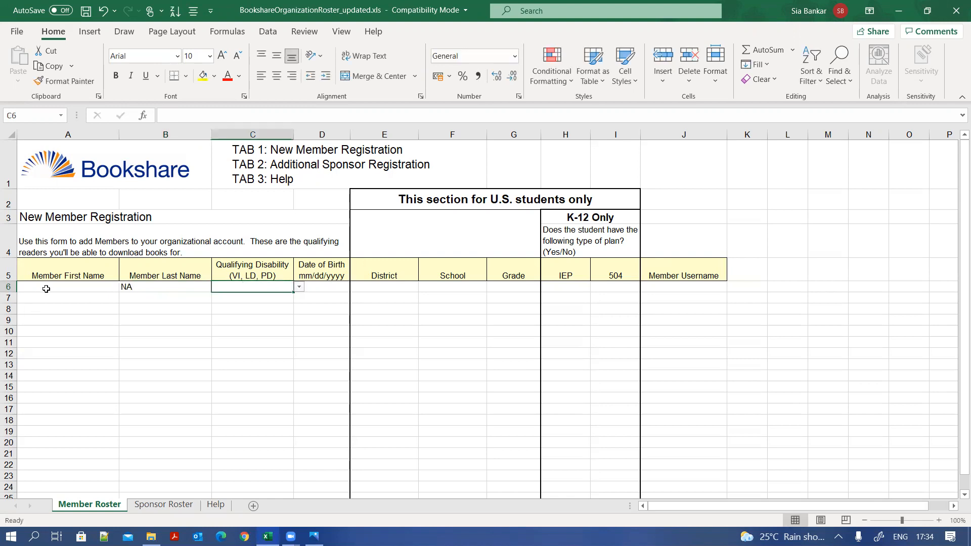
left_click(46, 289)
type("Ajay")
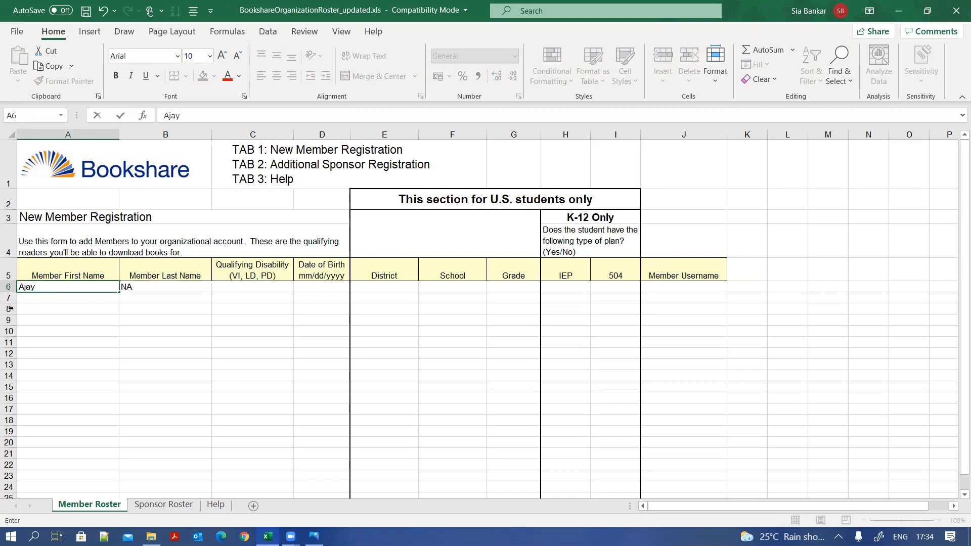
left_click(153, 290)
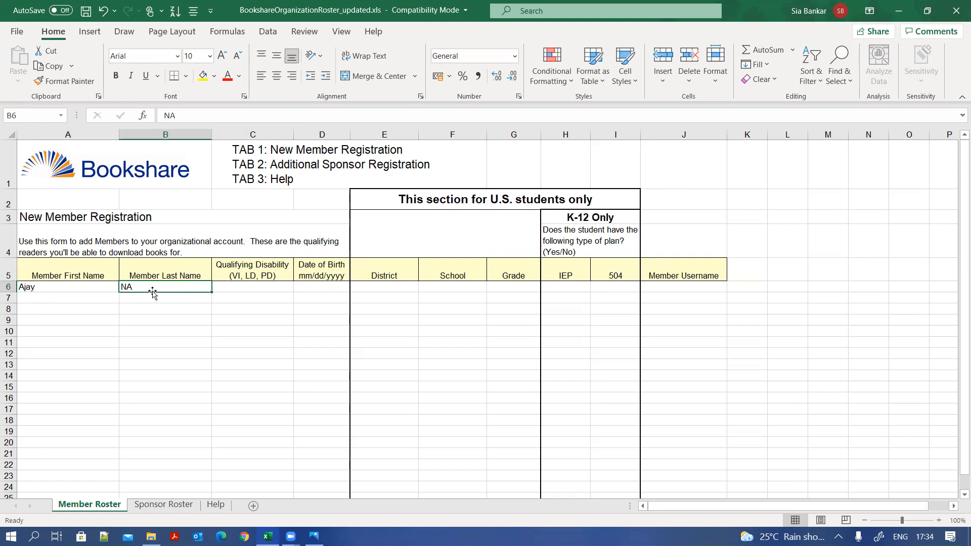
key("Tab")
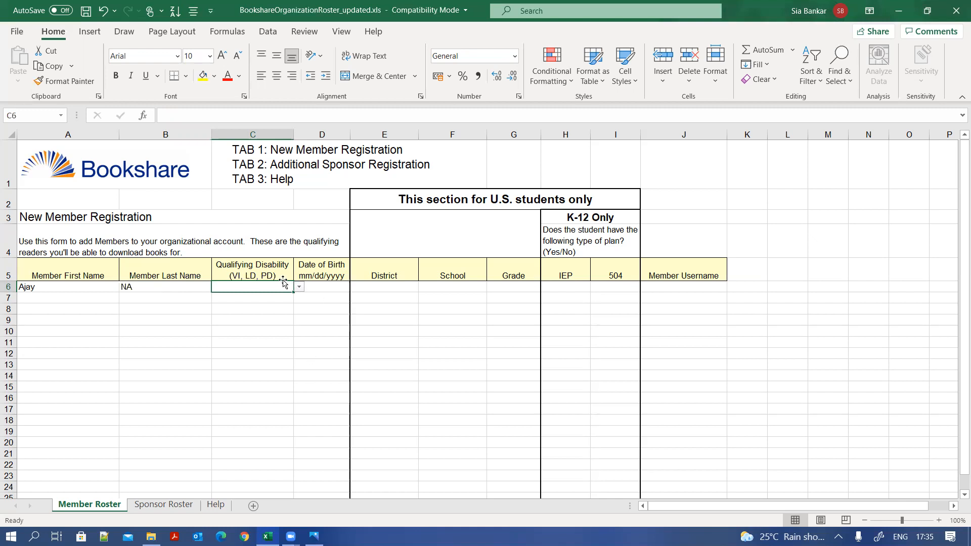
- Try the C6 qualifying disability options VI, LD and PD from the dropdown
left_click(299, 287)
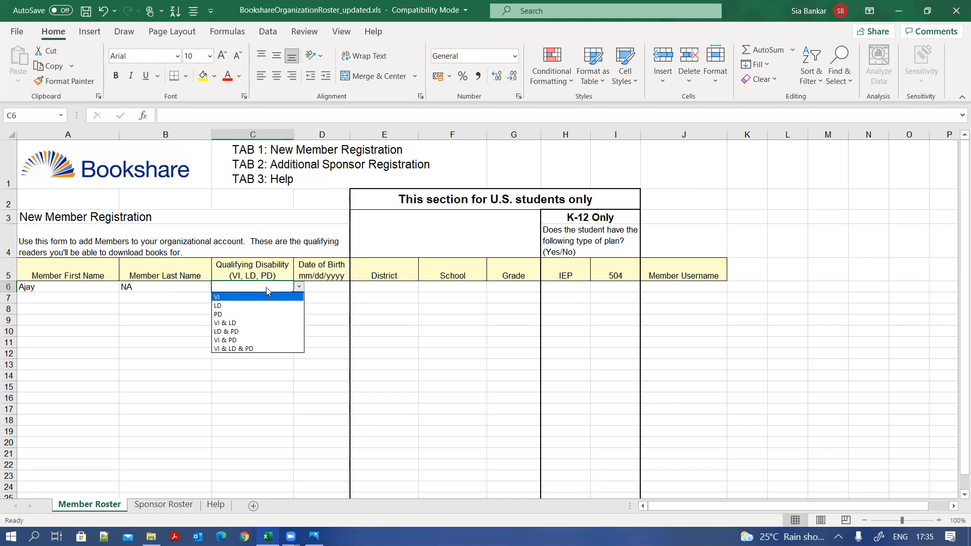
left_click(221, 298)
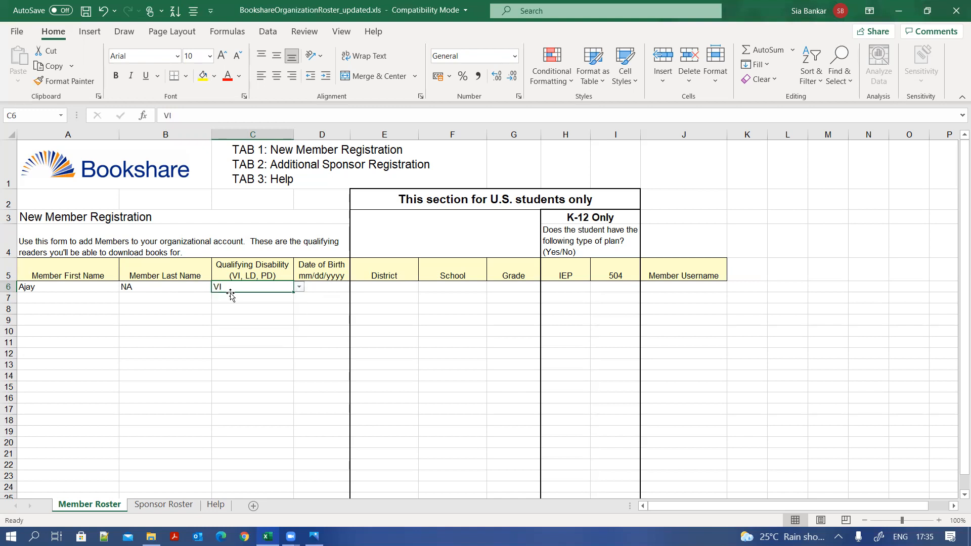
left_click(299, 288)
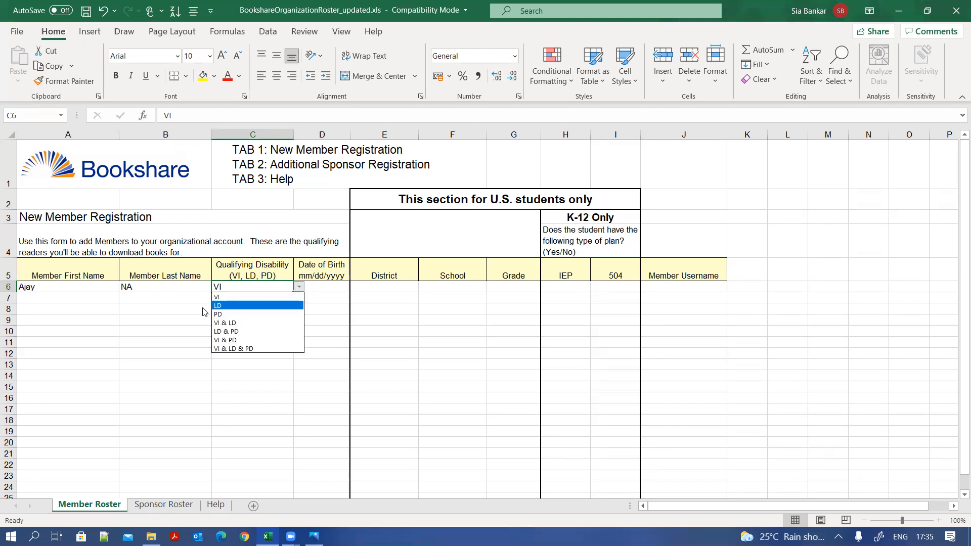
left_click(218, 305)
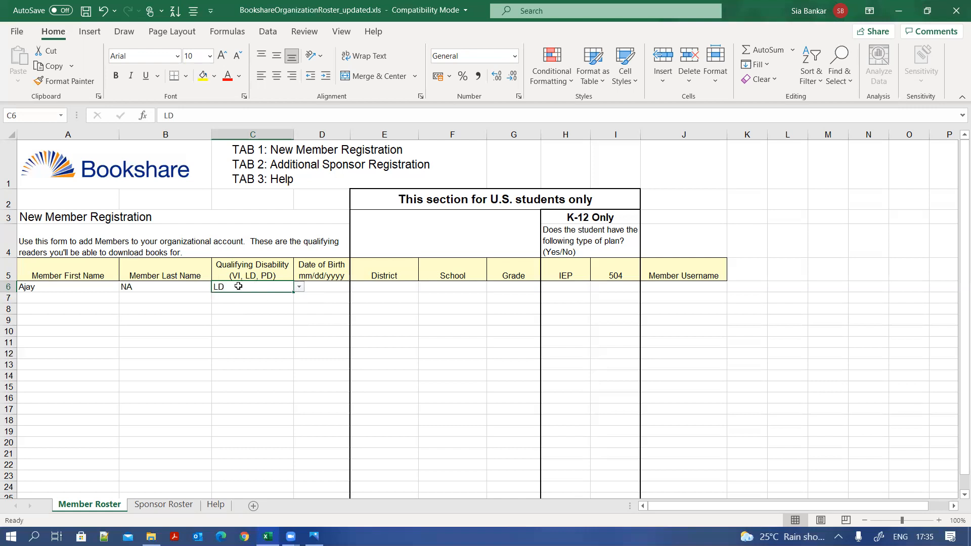
left_click(298, 287)
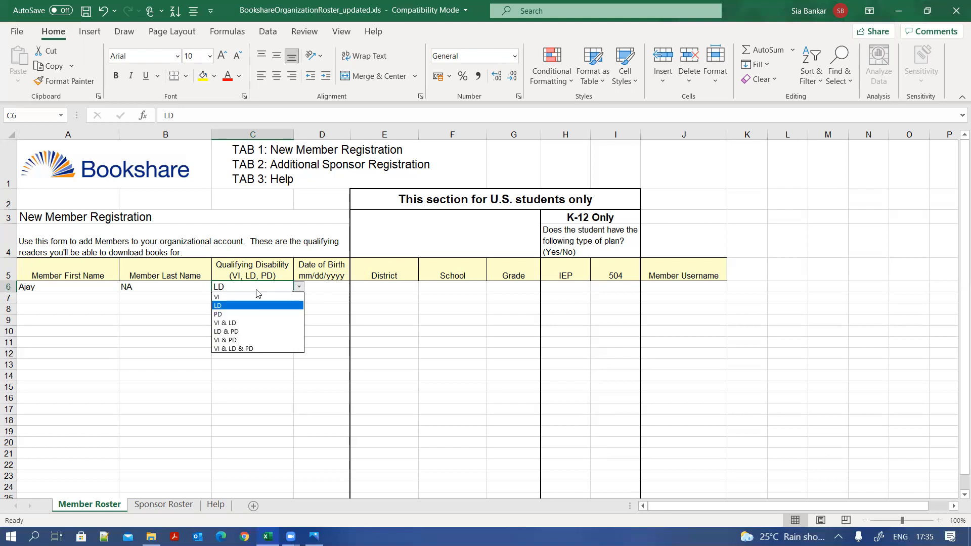
left_click(300, 288)
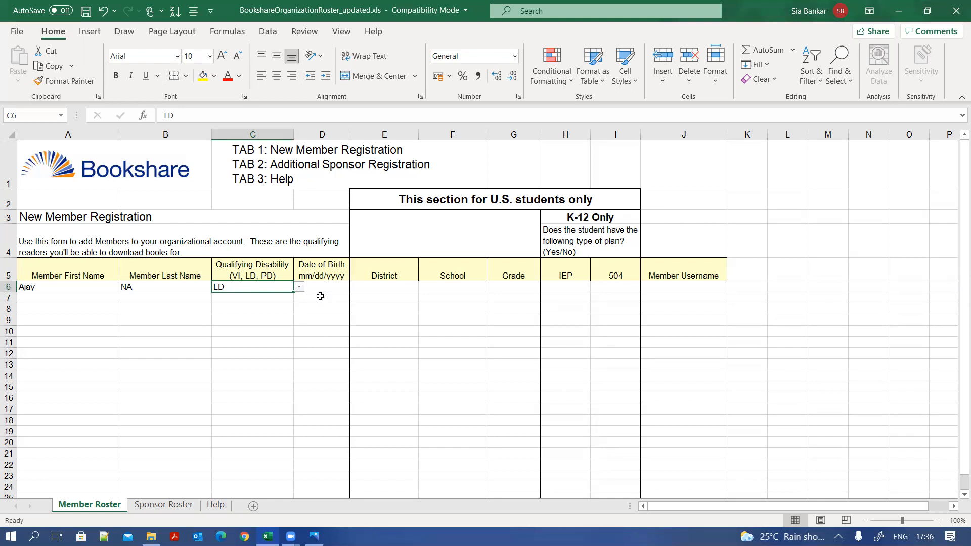
left_click(300, 287)
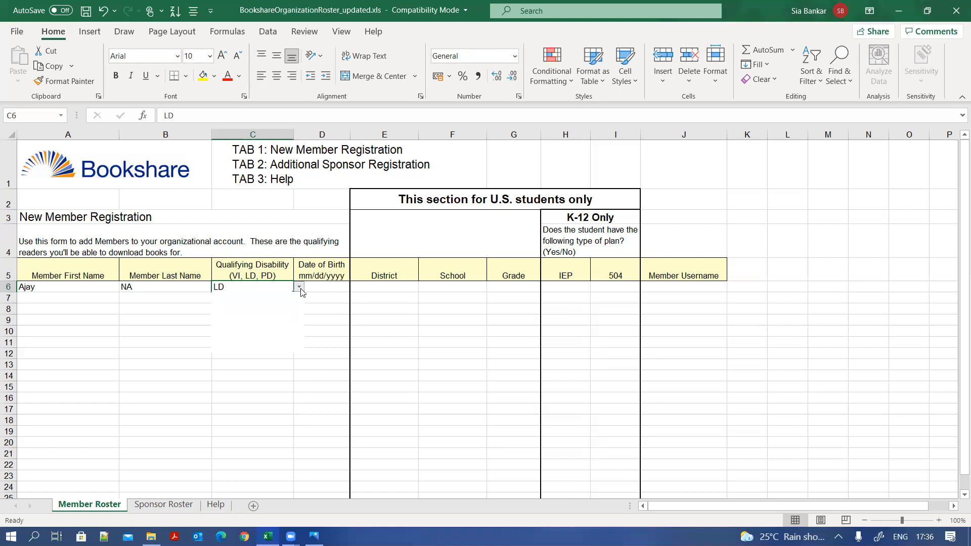
left_click(275, 313)
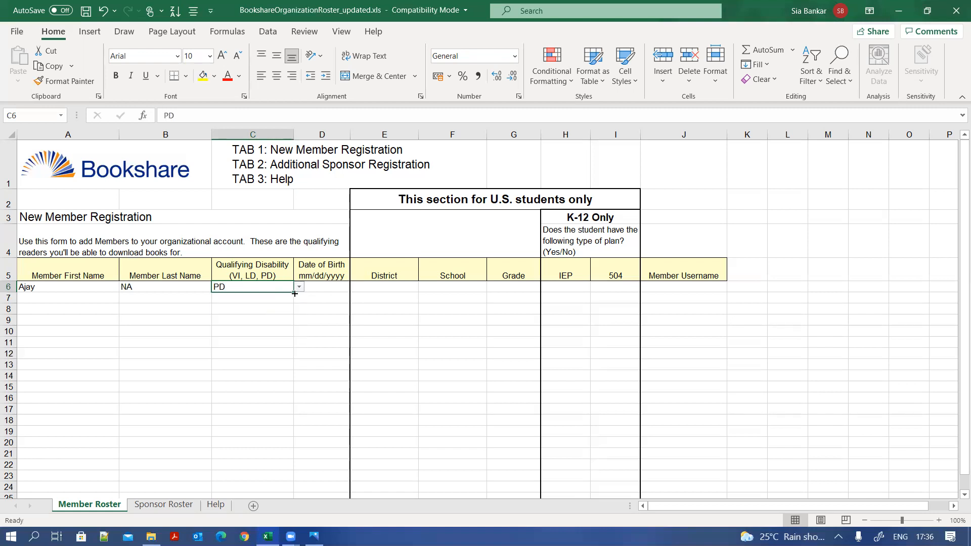
- Try VI & LD, LD & PD and VI & LD & PD, then settle on VI
left_click(299, 287)
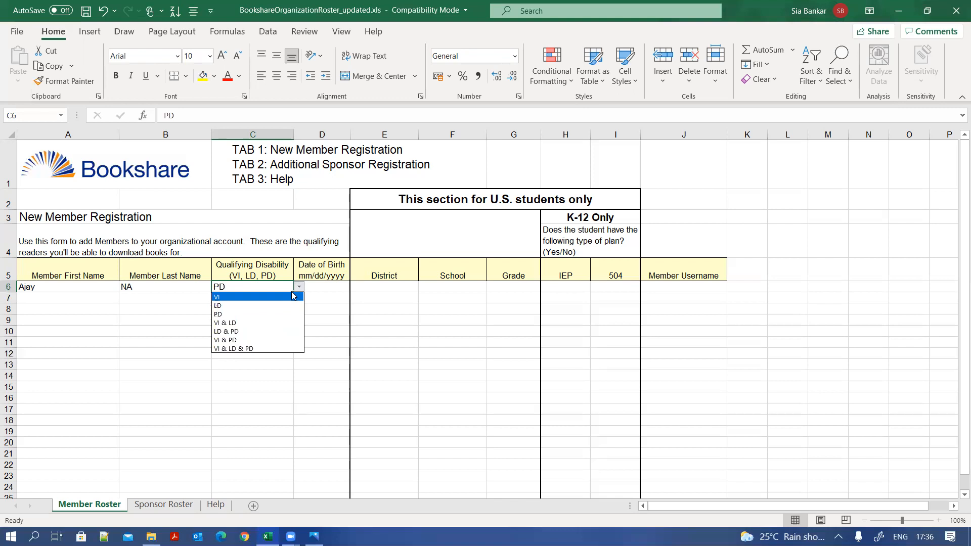
left_click(276, 323)
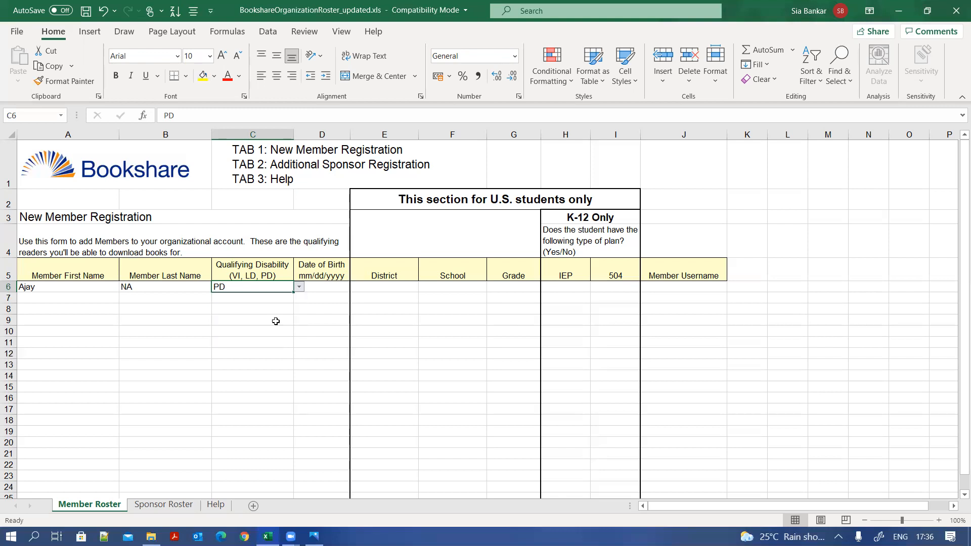
left_click(299, 289)
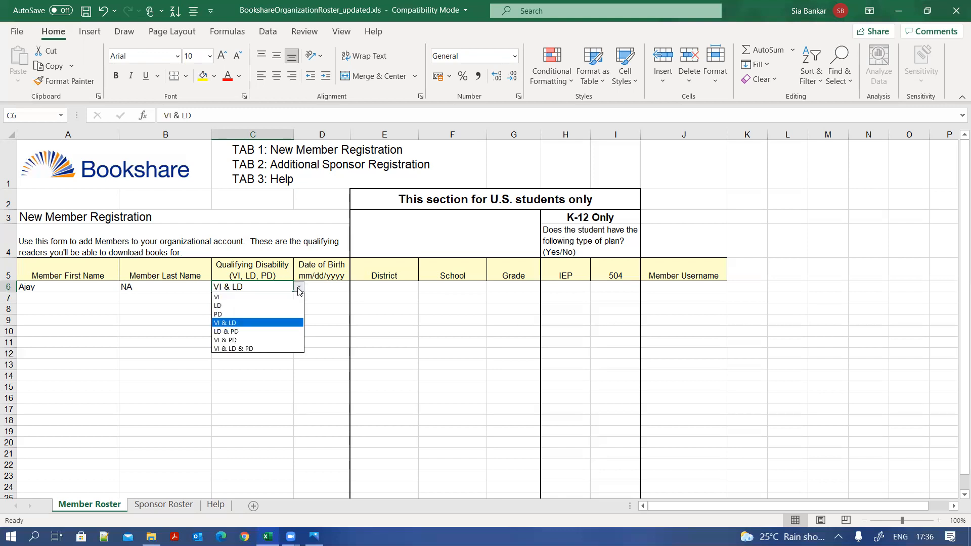
left_click(277, 331)
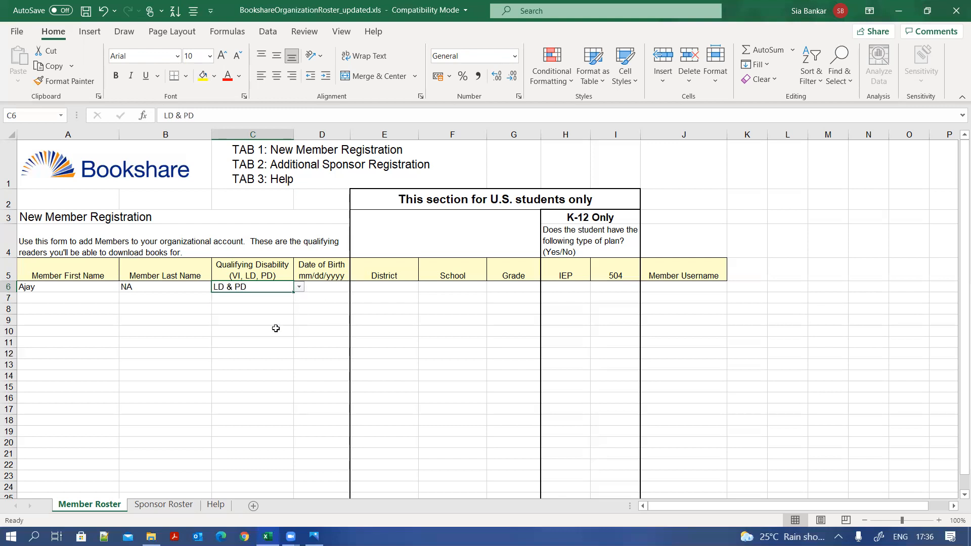
left_click(299, 287)
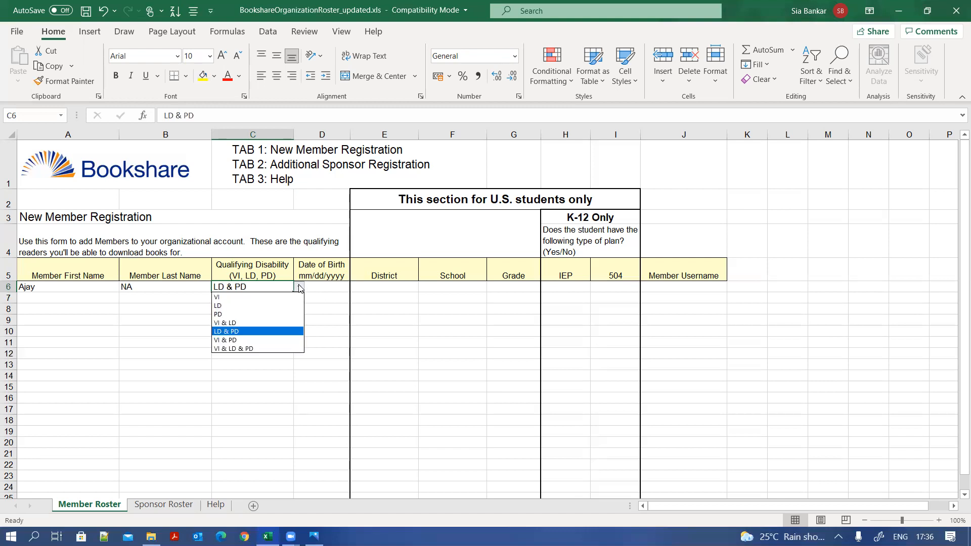
left_click(259, 349)
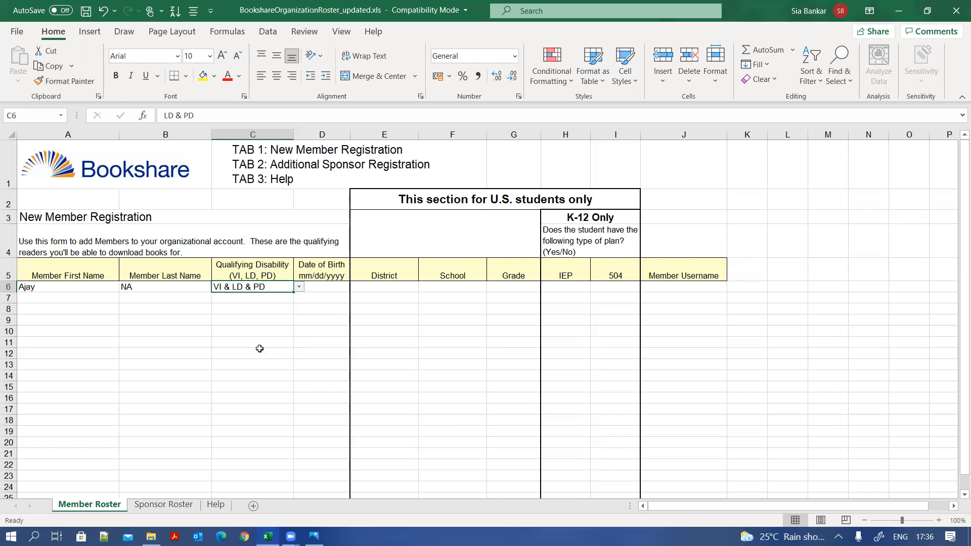
left_click(299, 287)
left_click(270, 302)
left_click(317, 285)
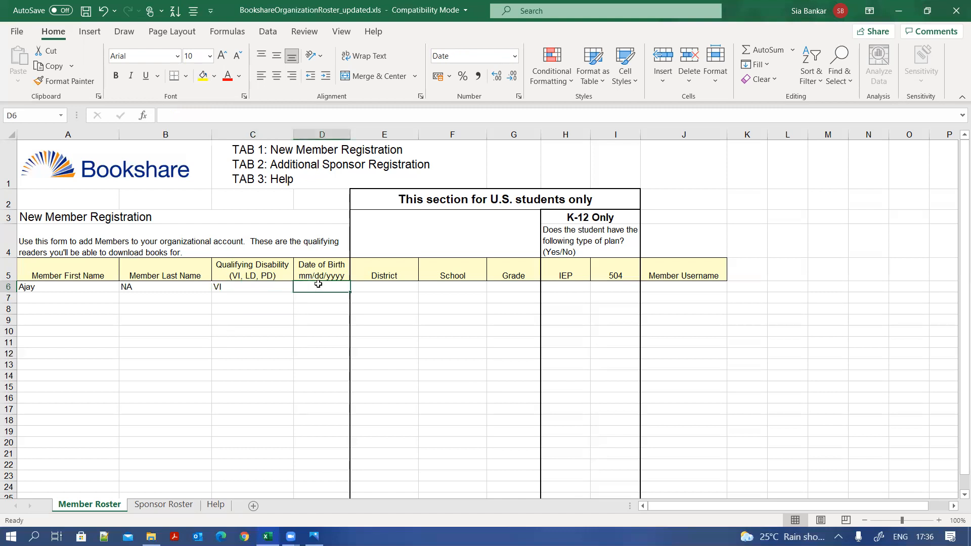
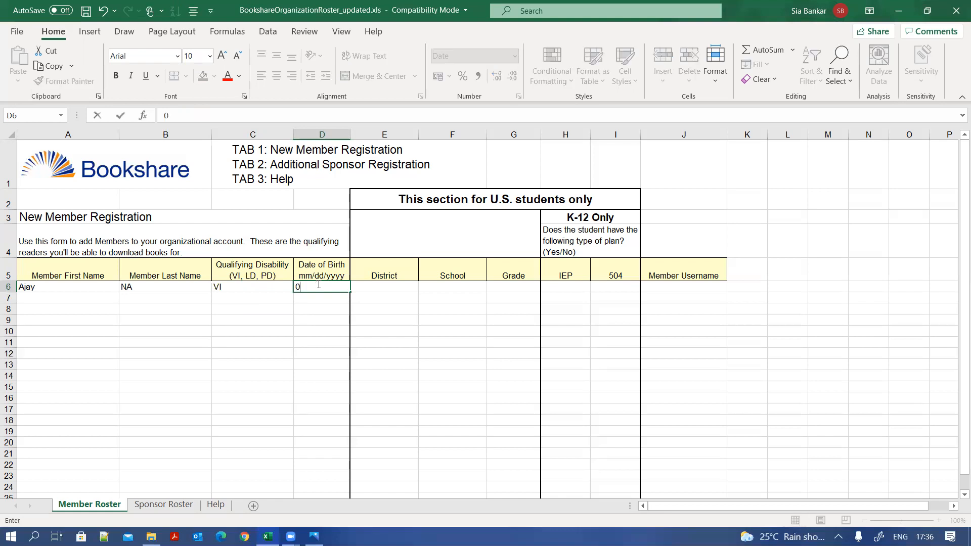
key("Tab")
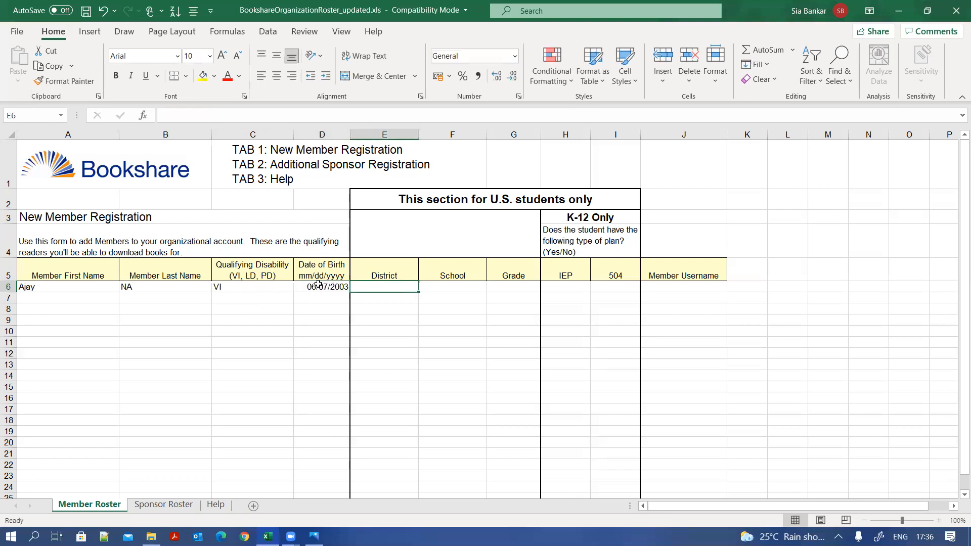
key("Tab")
key("shift+Tab")
key("Tab")
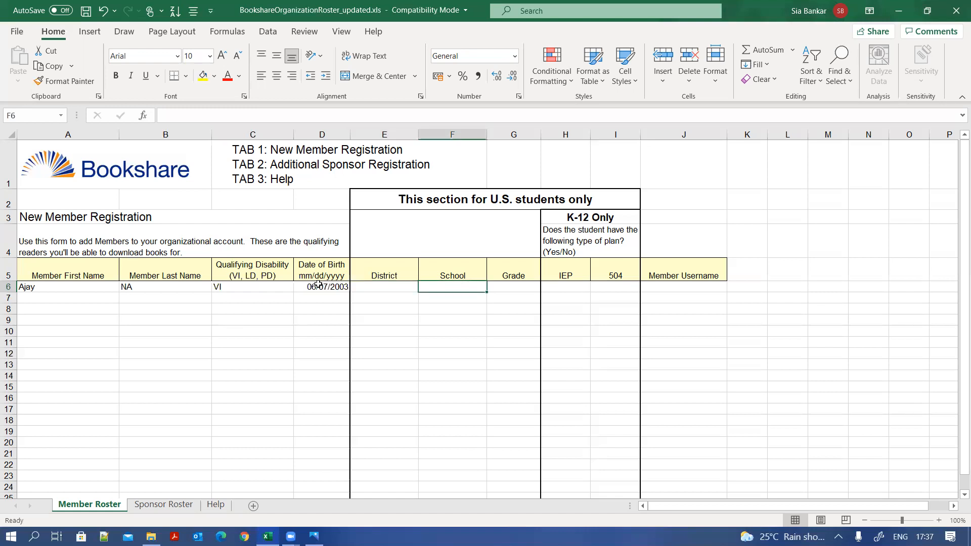
key("Tab")
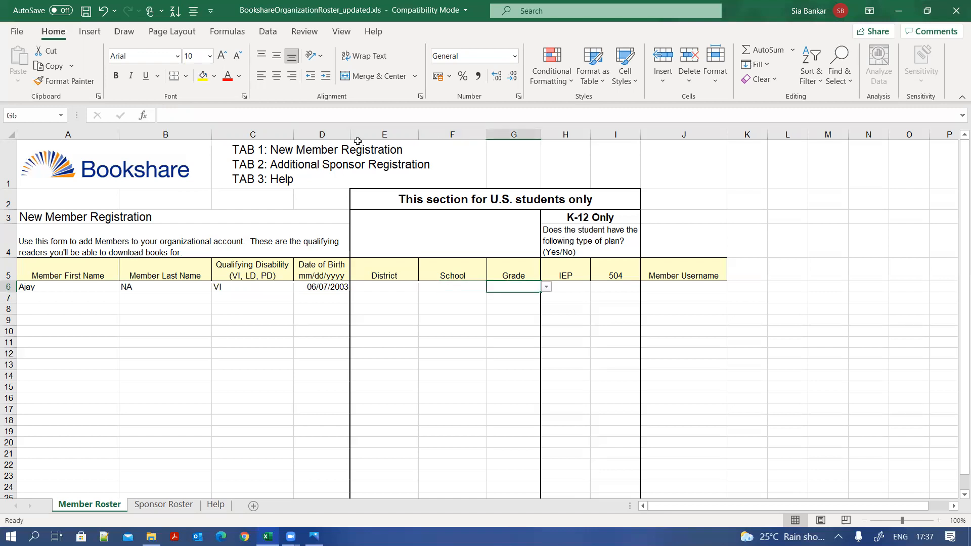
- Pick Not a Student from the bottom of the G6 grade list
left_click(546, 286)
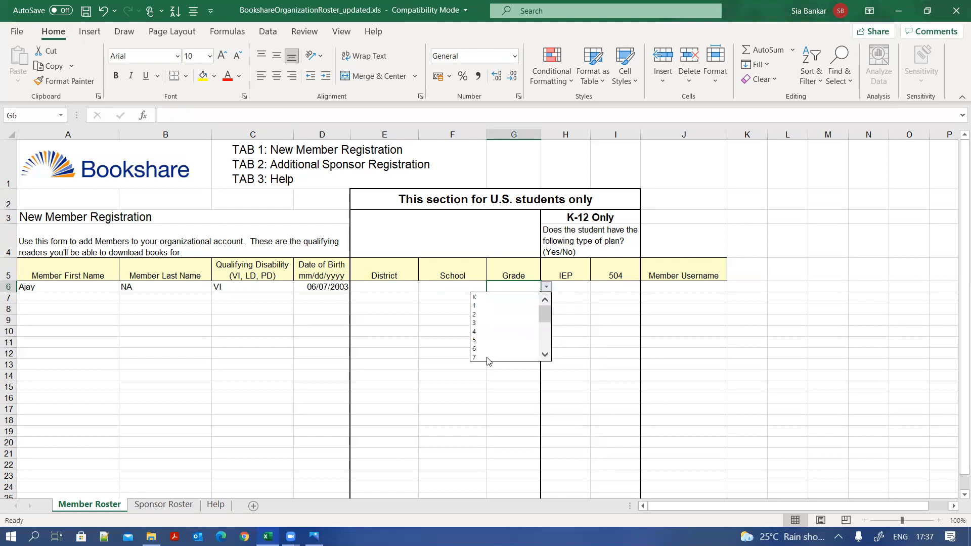
left_click(545, 354)
left_click(545, 354)
left_click(545, 354)
left_click(545, 355)
left_click(545, 355)
left_click(545, 354)
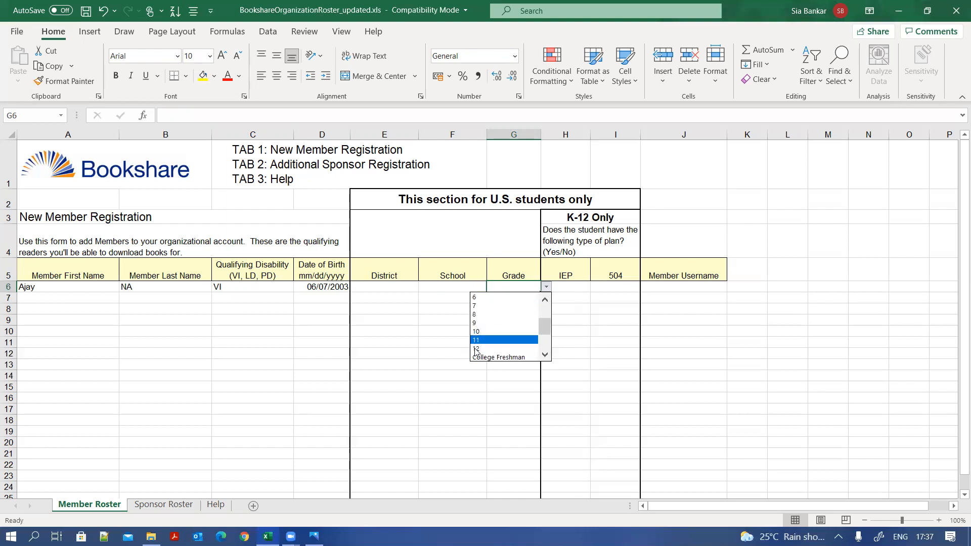
left_click(545, 354)
left_click(545, 355)
left_click(545, 354)
left_click(545, 355)
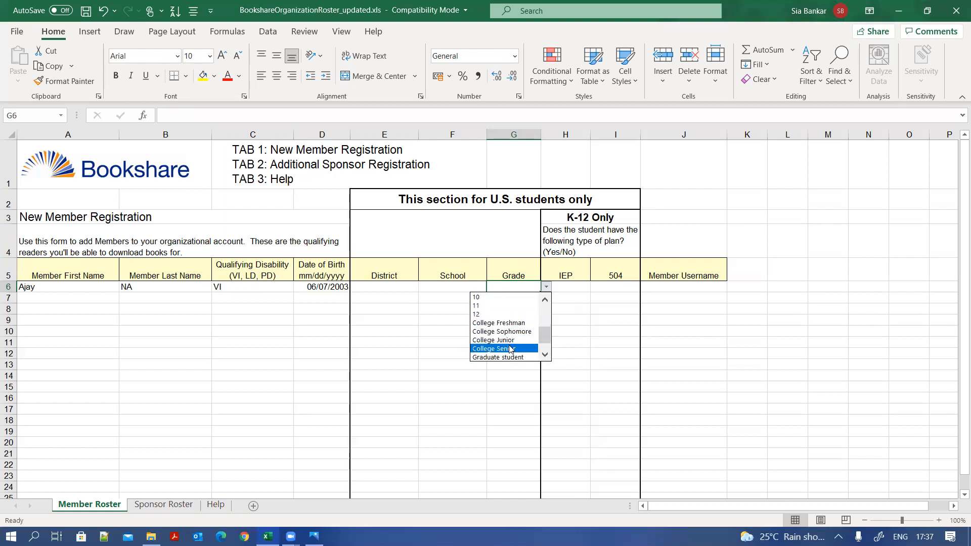
left_click(545, 354)
left_click(545, 354)
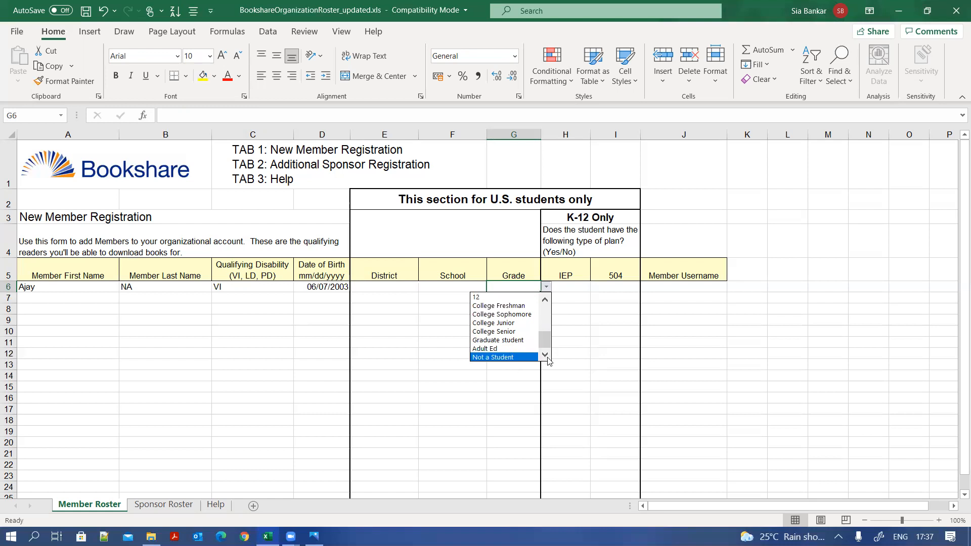
left_click(521, 357)
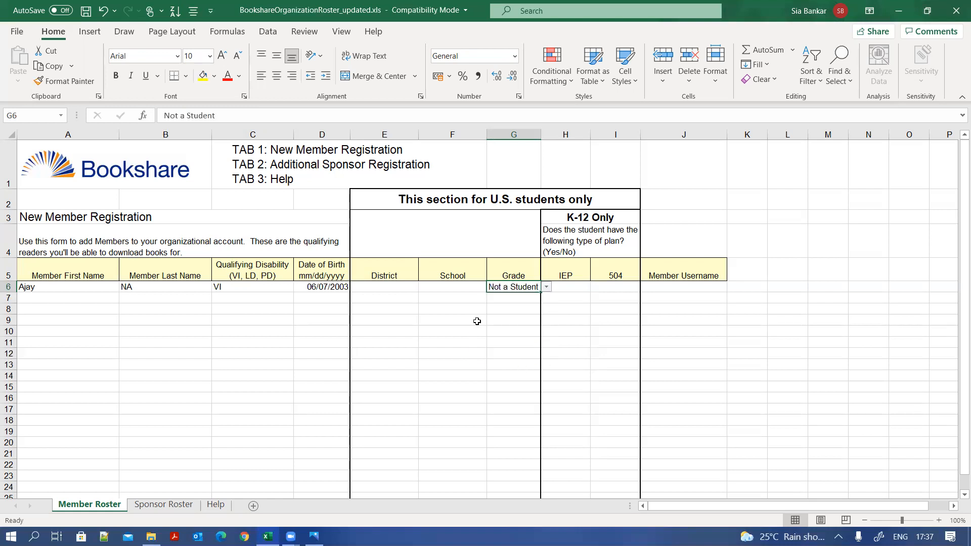
left_click(546, 287)
left_click(538, 282)
- Enter Pune as the district in E6 and ABC School as the school in F6
left_click(386, 288)
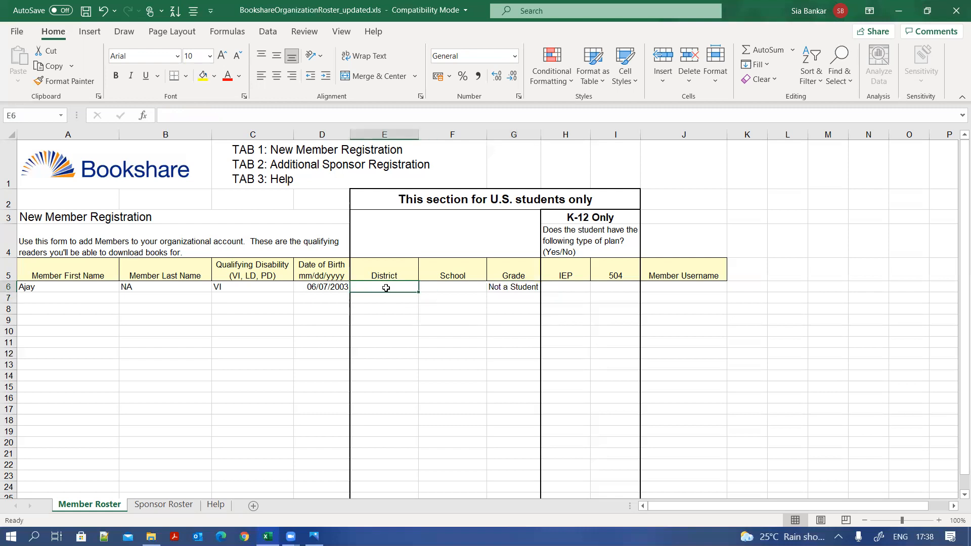
type("Pune")
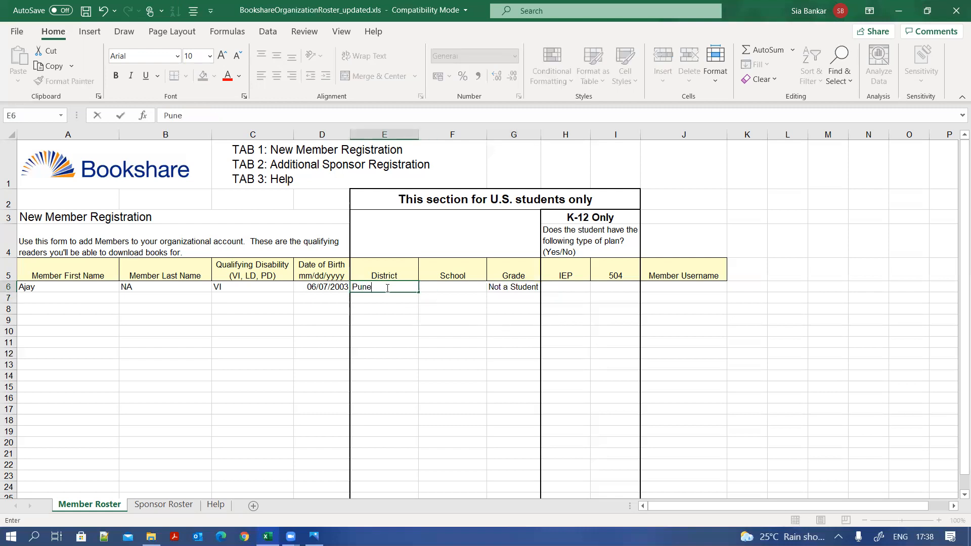
left_click(445, 298)
left_click(450, 286)
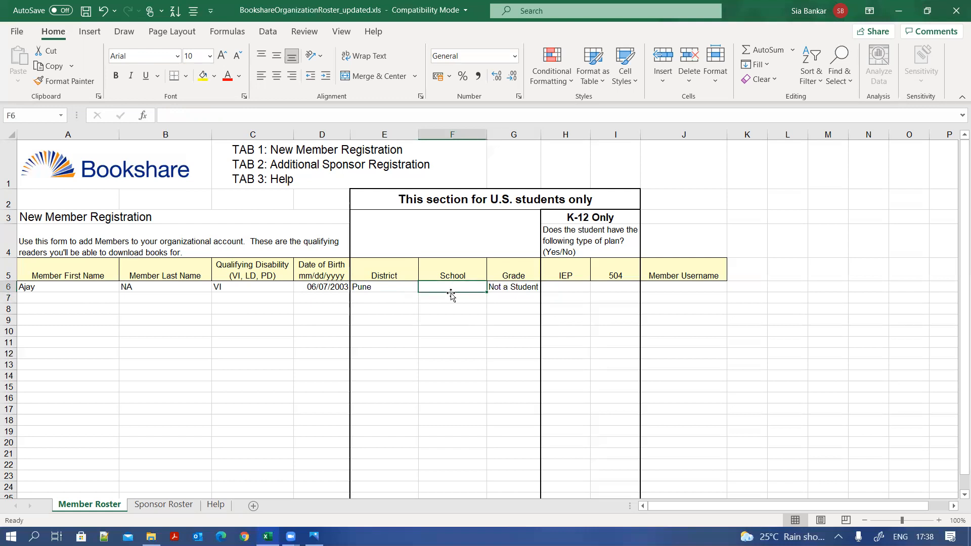
type("AB")
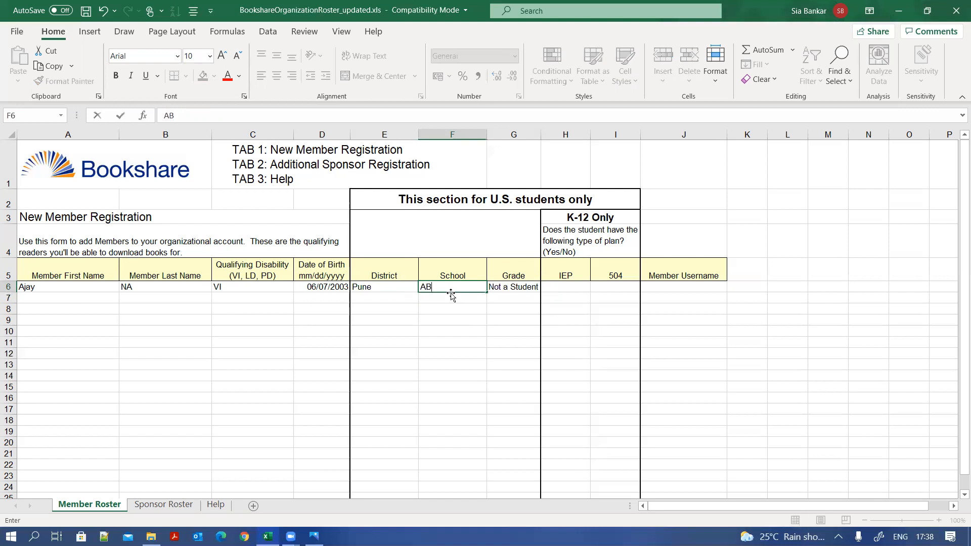
type("C School")
left_click_drag(452, 309, 451, 318)
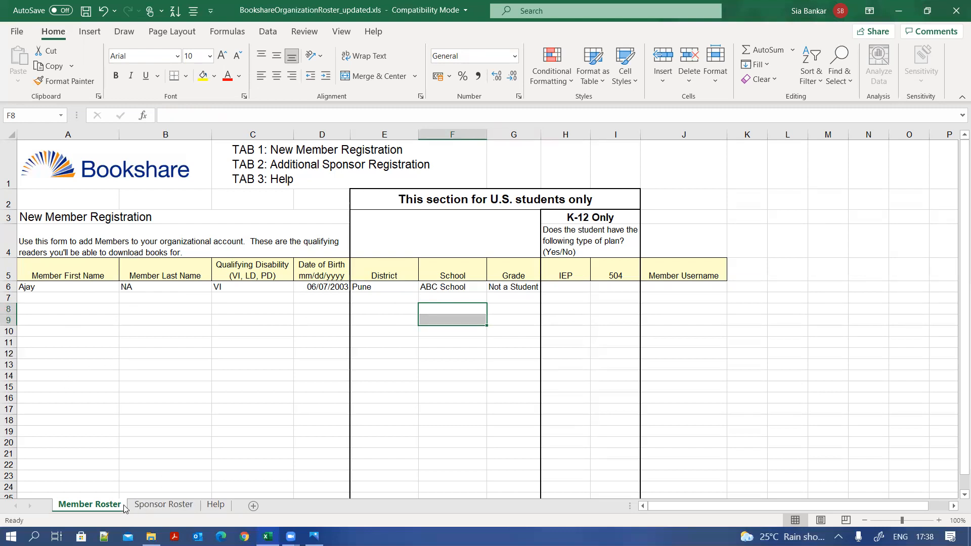
- Switch to the Sponsor Roster sheet and select cell A4
left_click(163, 504)
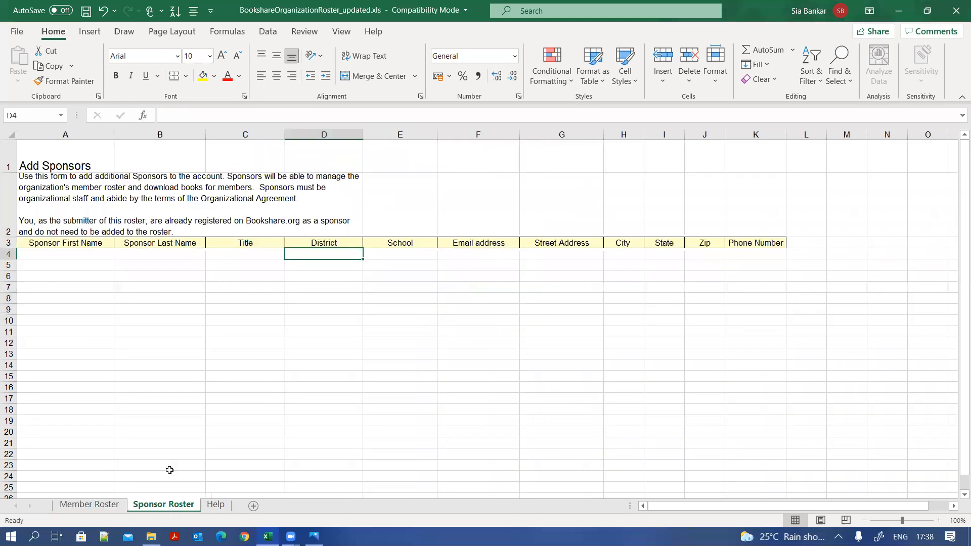
left_click(84, 257)
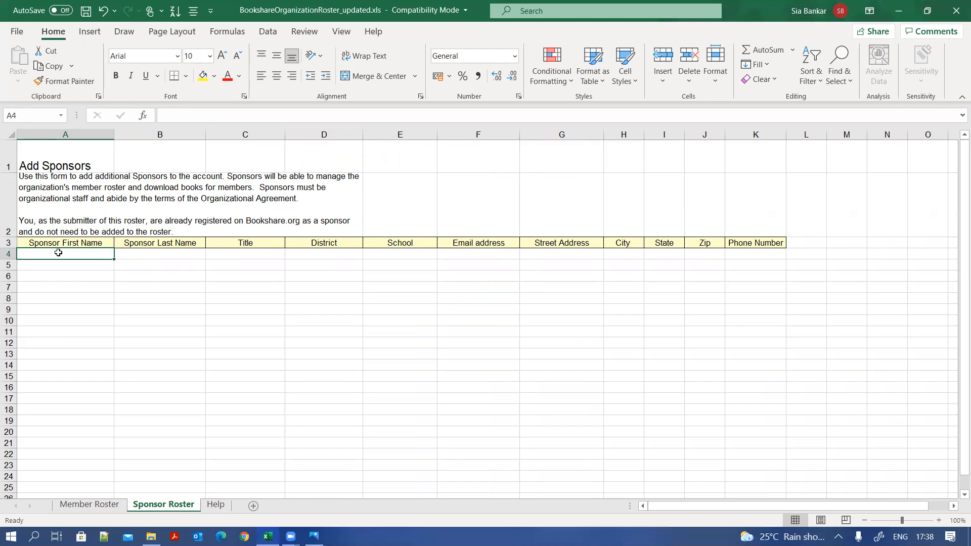
- Fill sponsor row 4 with the sponsor's first name, NA, Teacher, Pune and ABC School
type("V")
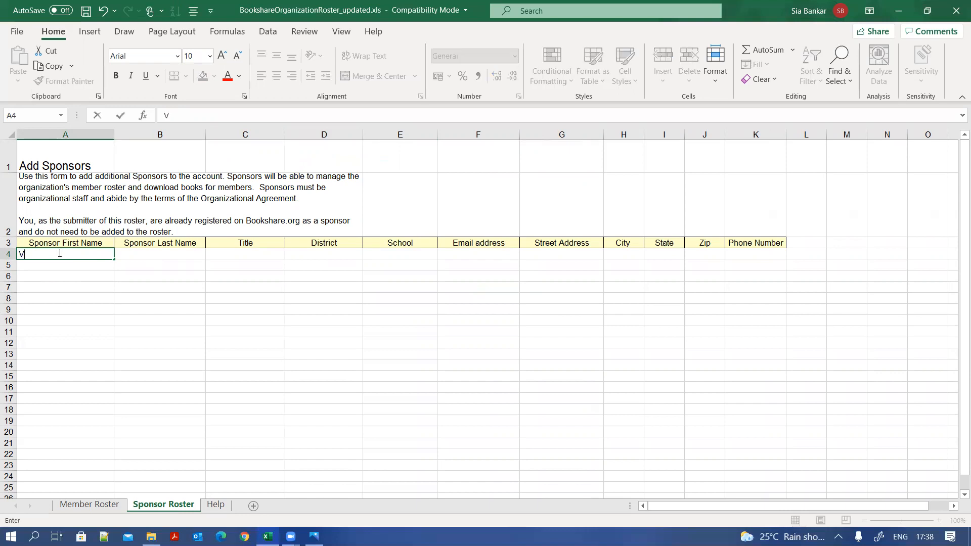
type("ineet")
left_click(186, 256)
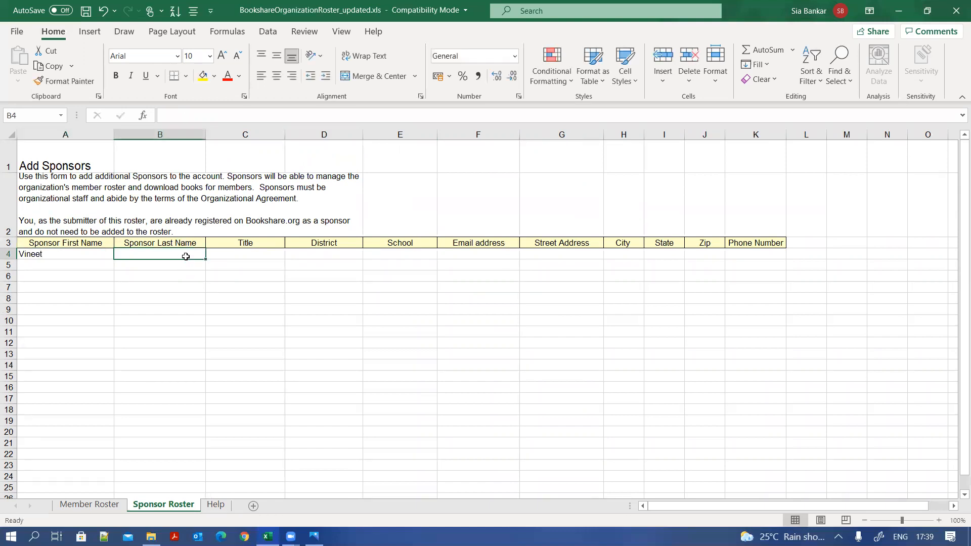
type("NA")
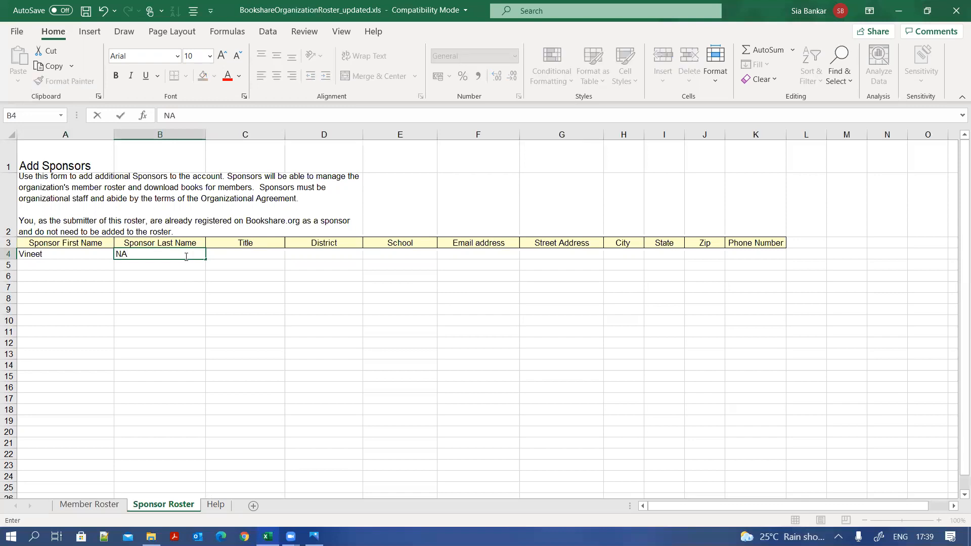
key("Tab")
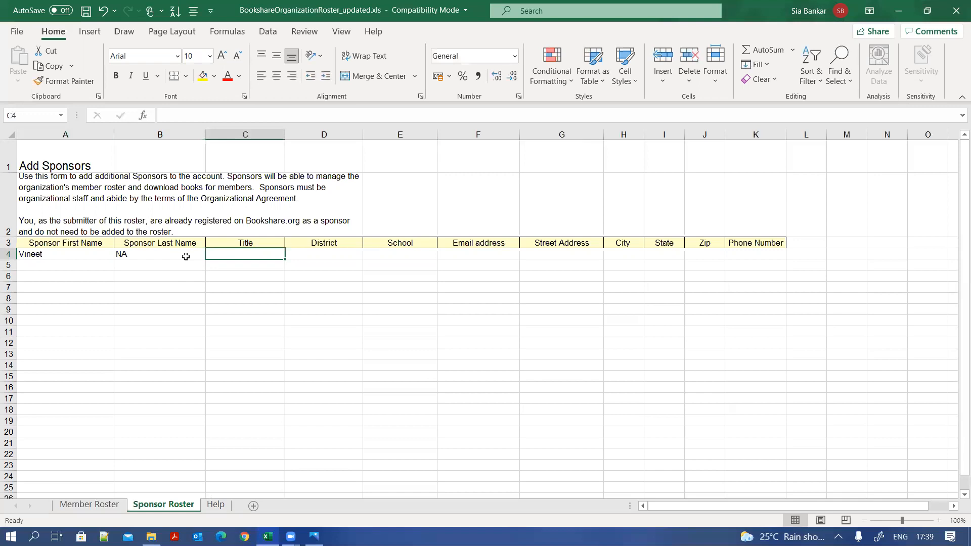
type("Te")
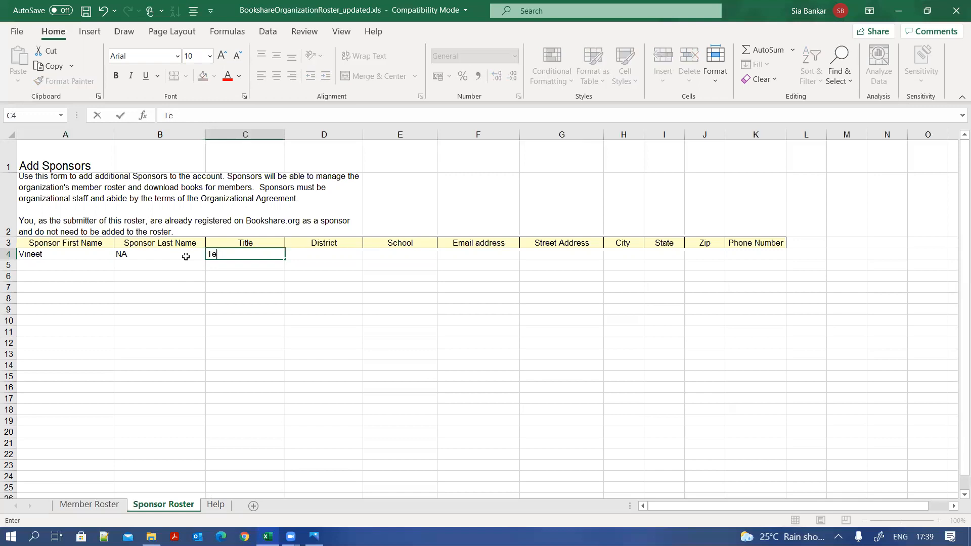
type("acher")
key("Tab")
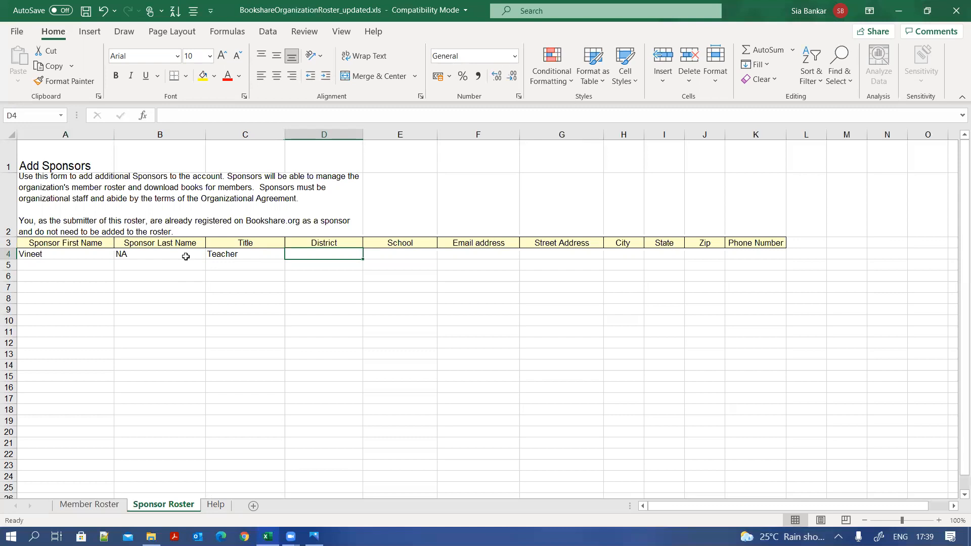
type("Pune")
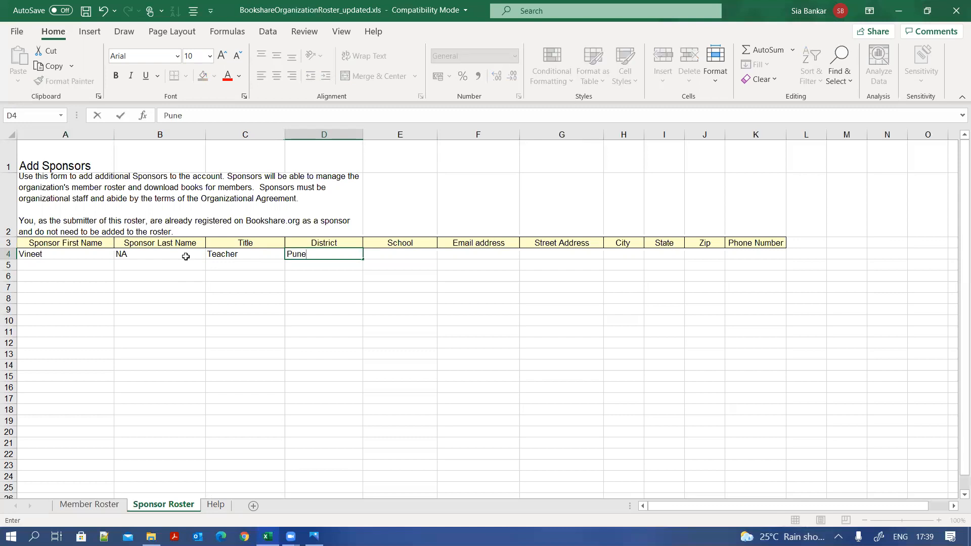
key("Tab")
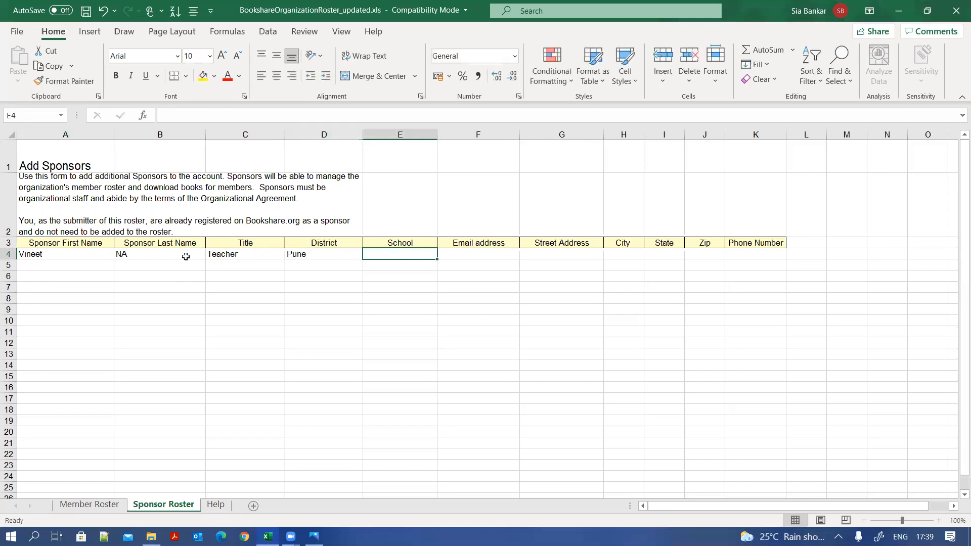
type("AB")
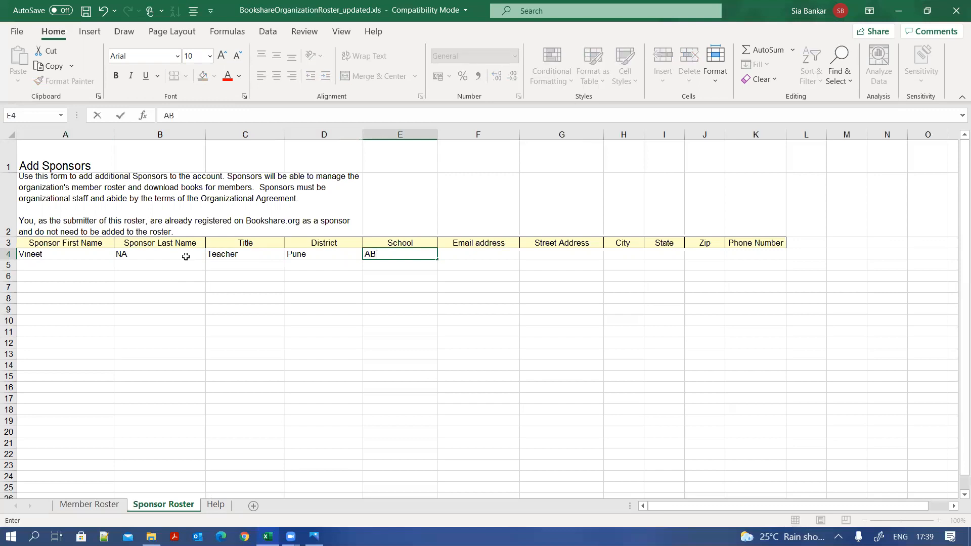
type("C School")
- Add the sponsor's e-mail, street address, city Pune, state Maharashtra and zip code
key("Tab")
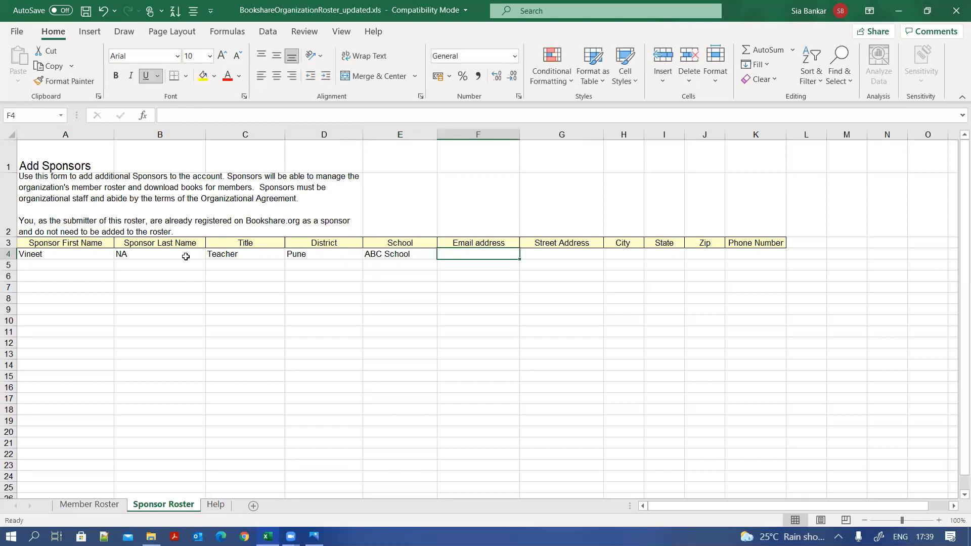
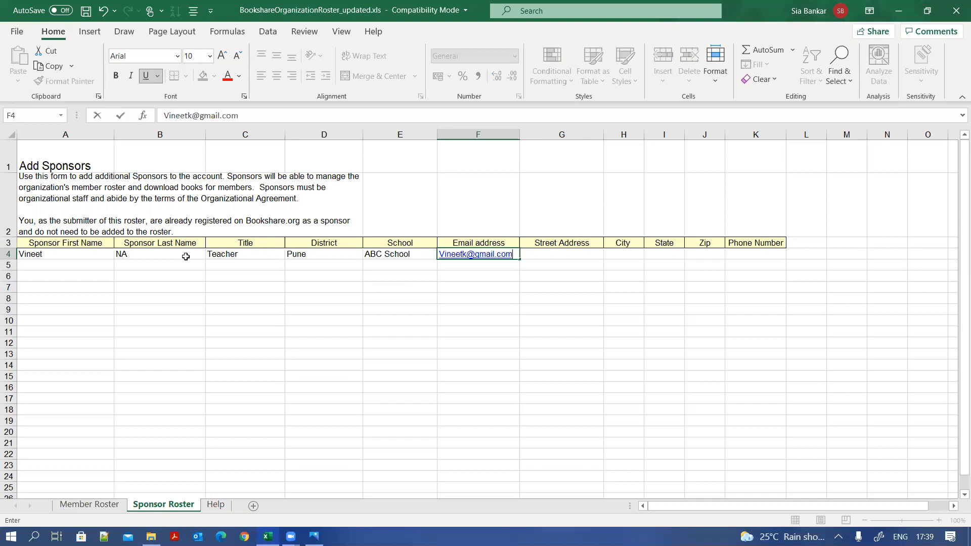
key("Tab")
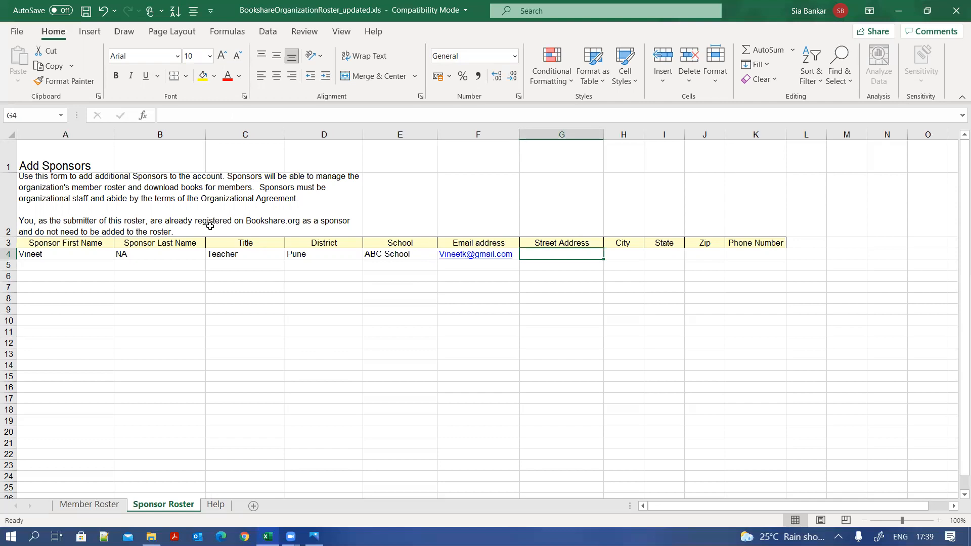
type("Wagholi Pune")
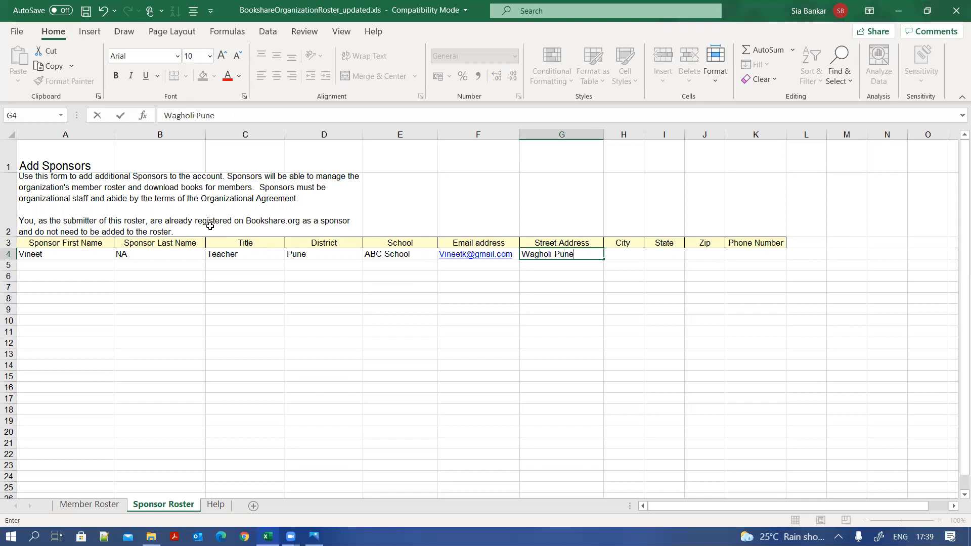
key("Tab")
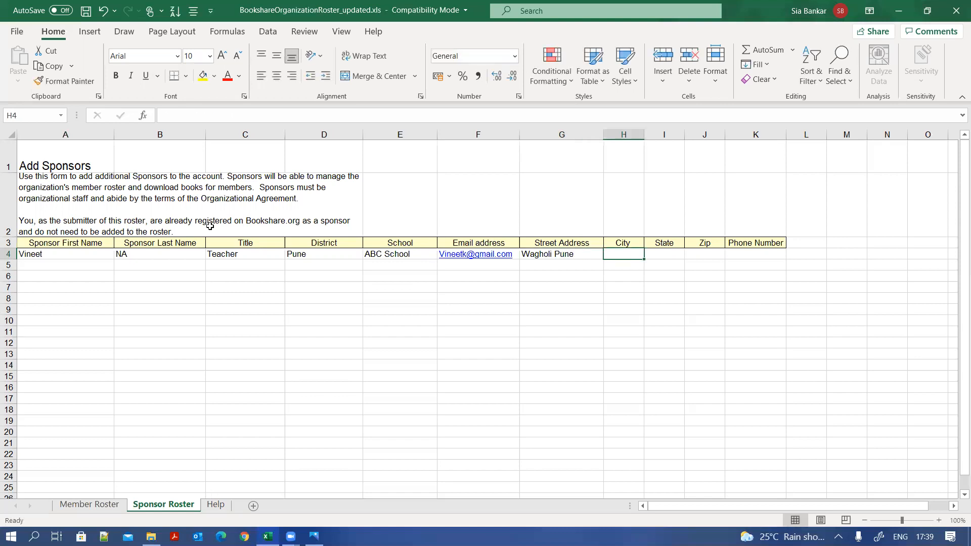
type("Pune")
key("Tab")
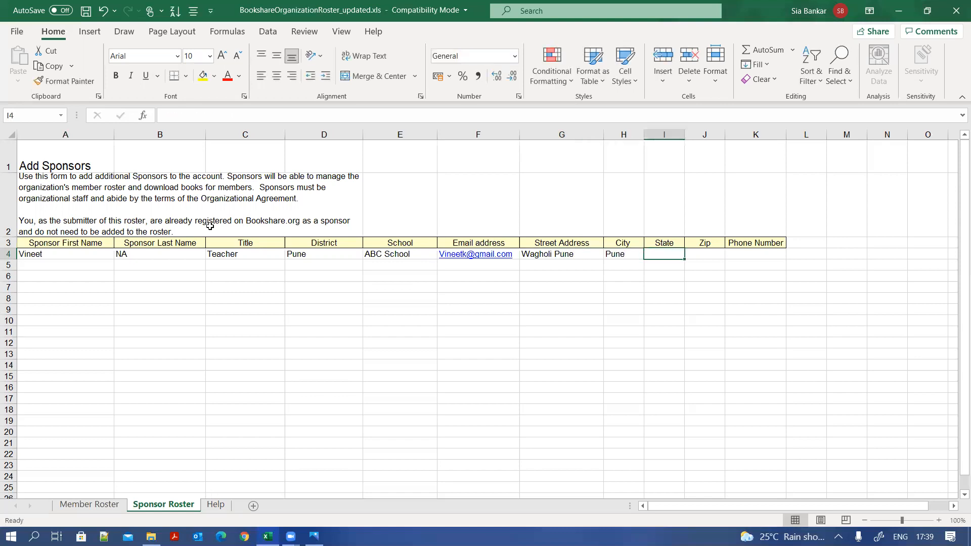
type("Mahara")
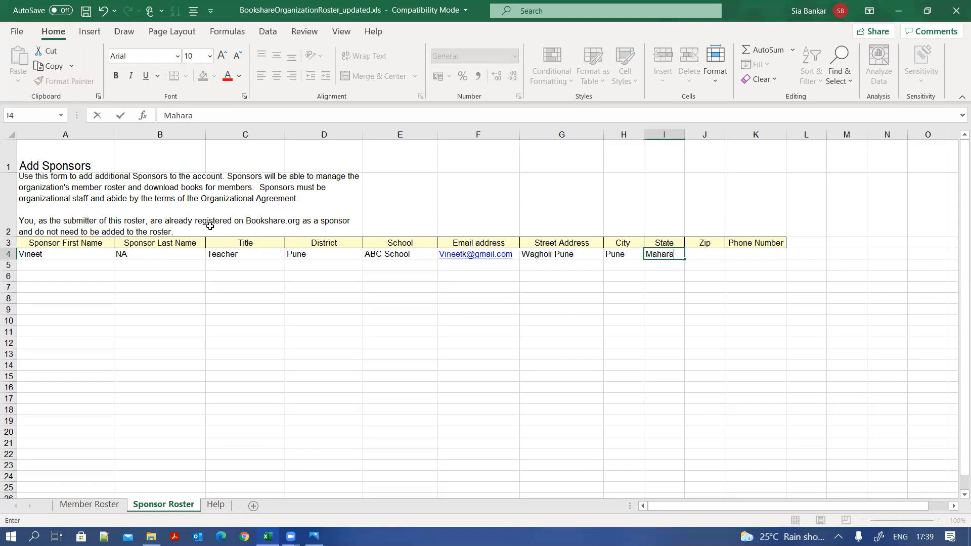
type("shtra")
key("Tab")
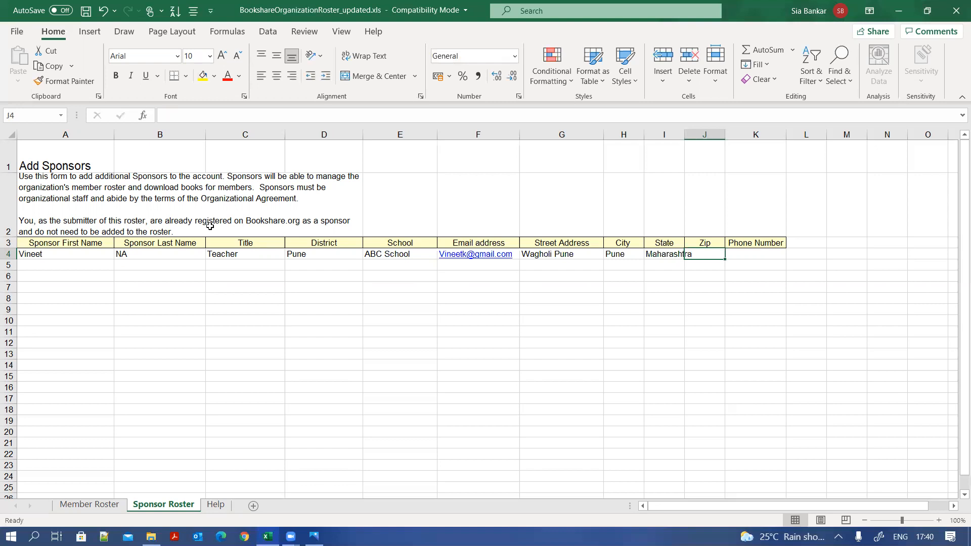
type("411")
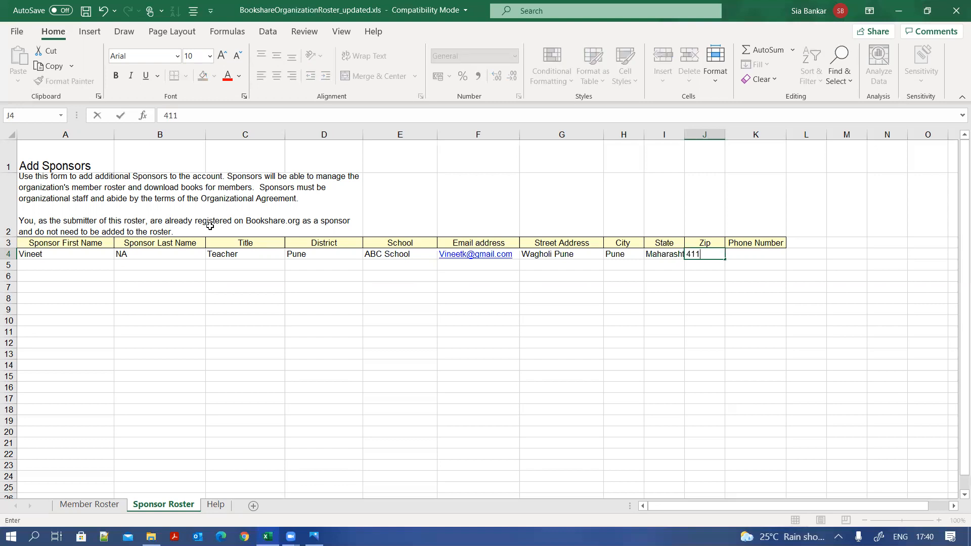
type("060")
- Commit the zip code in J4, then select a few empty cells in column A
key("Tab")
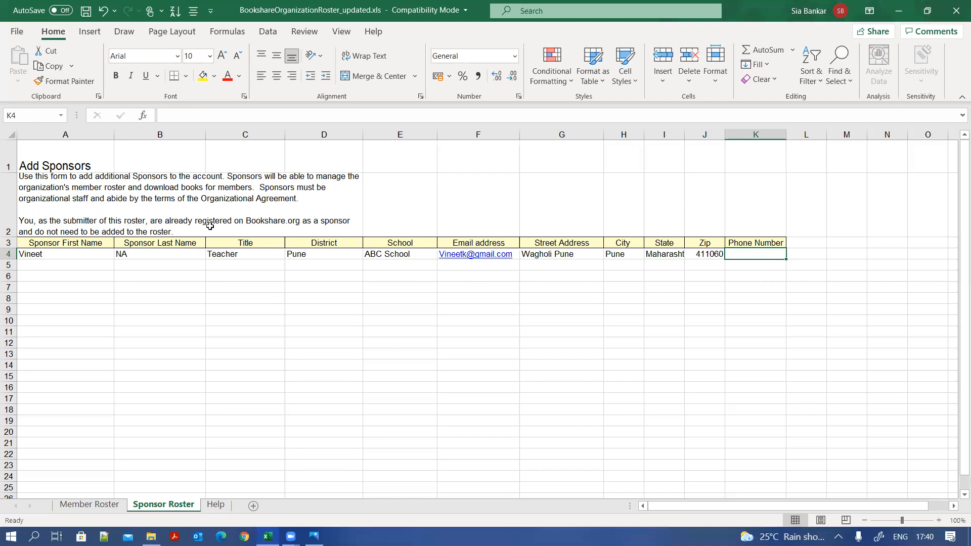
left_click(61, 265)
left_click(58, 278)
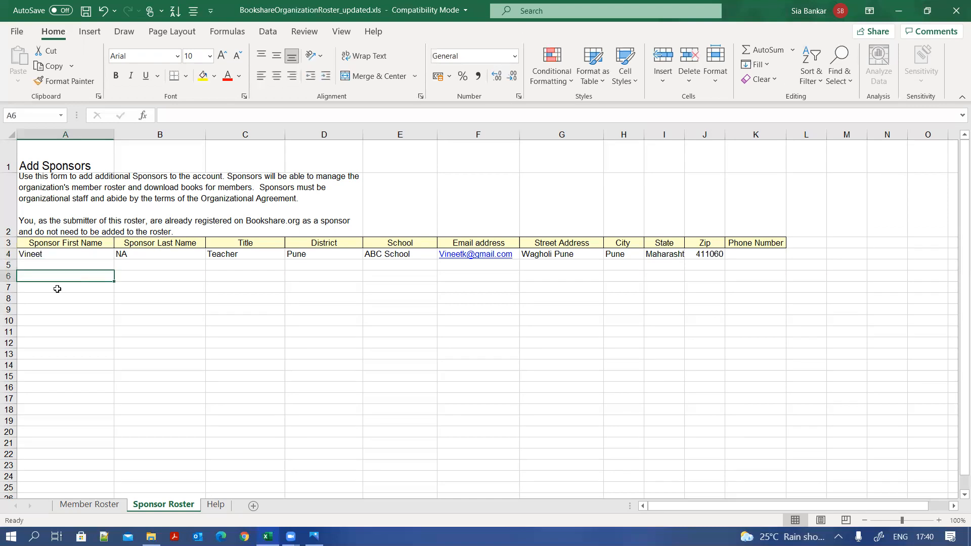
left_click(57, 290)
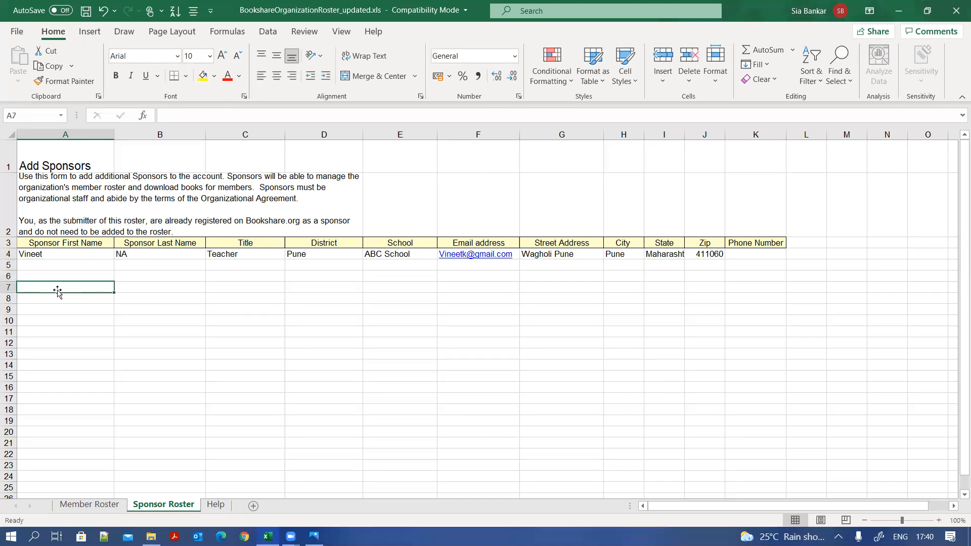
left_click(67, 264)
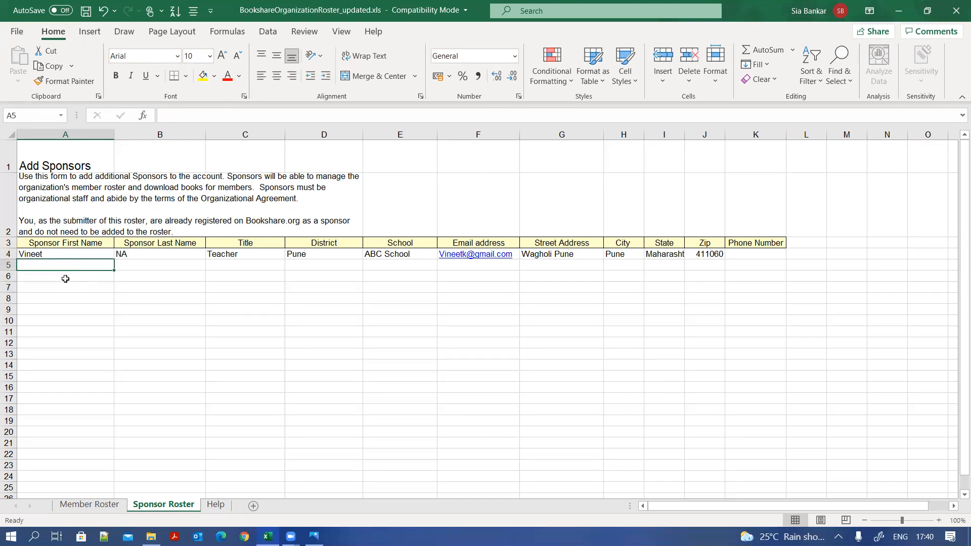
left_click(67, 274)
left_click(65, 288)
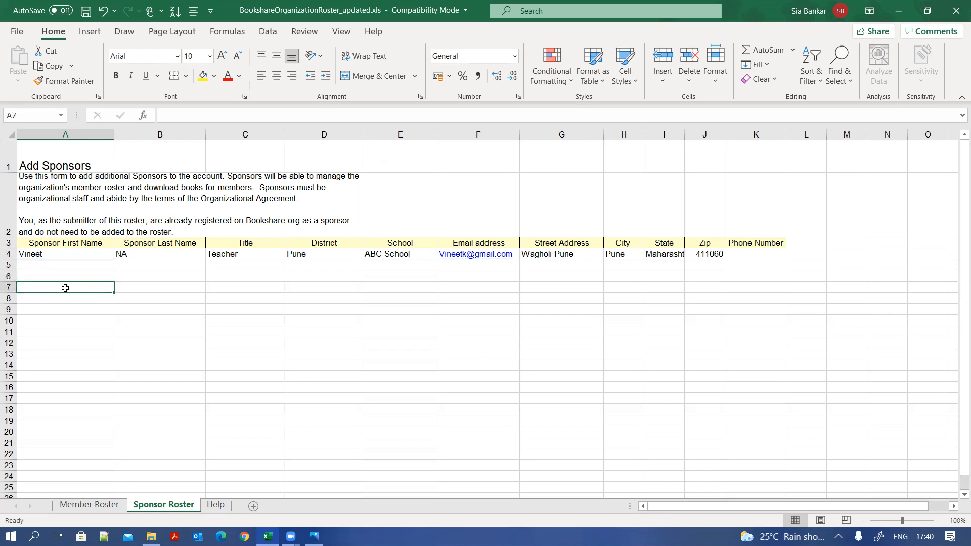